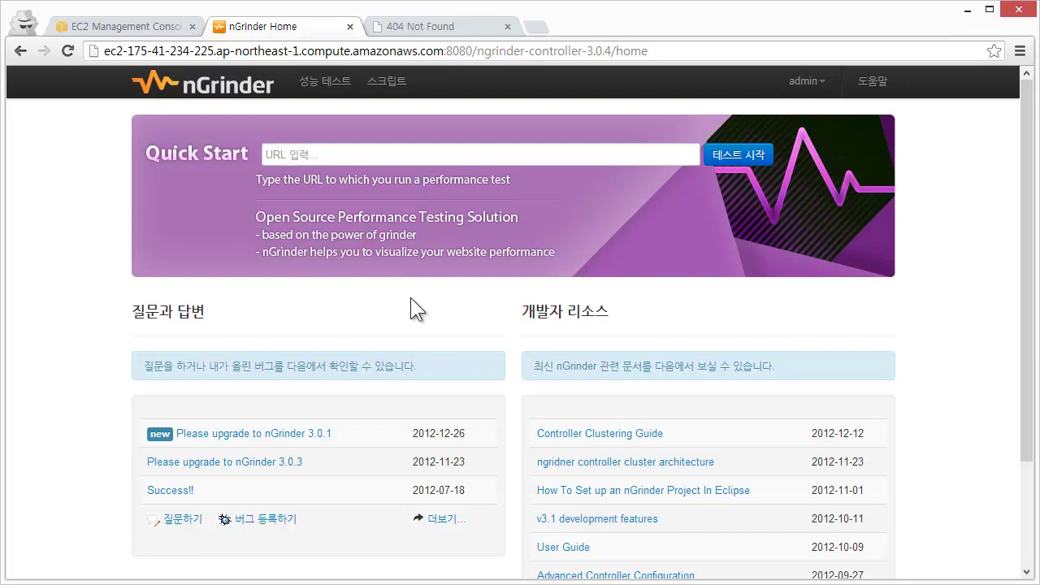
{"action": "left_click", "coordinate": [429, 158]}
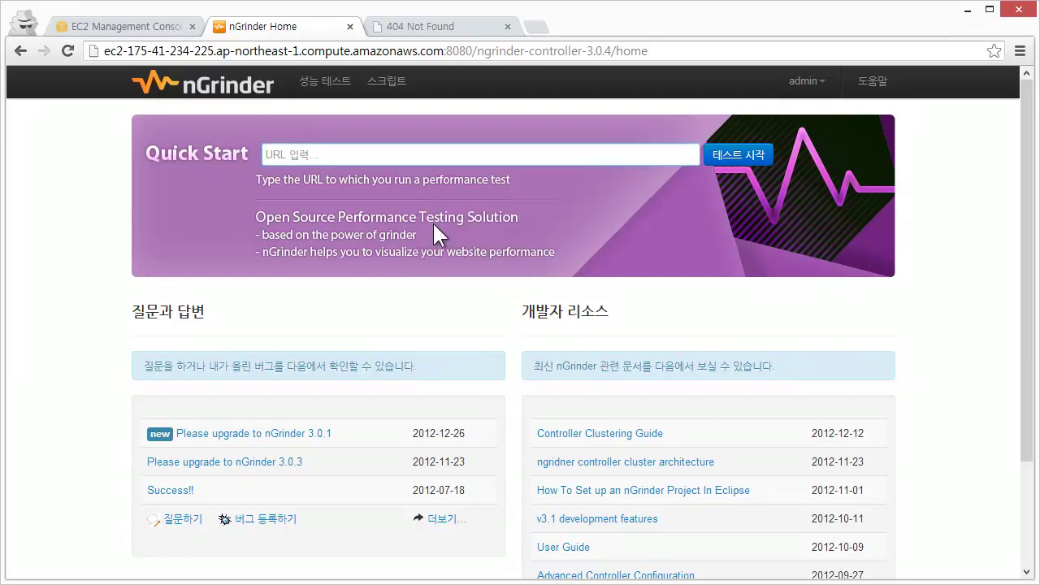
{"action": "key", "text": "Return"}
{"action": "left_click", "coordinate": [443, 28]}
{"action": "left_click", "coordinate": [478, 50]}
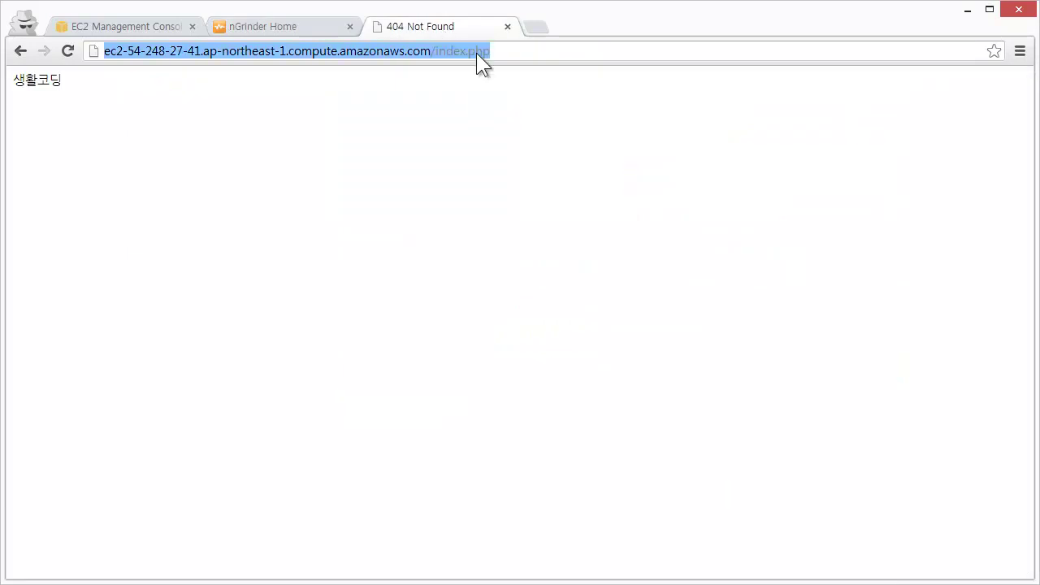
{"action": "left_click", "coordinate": [430, 51]}
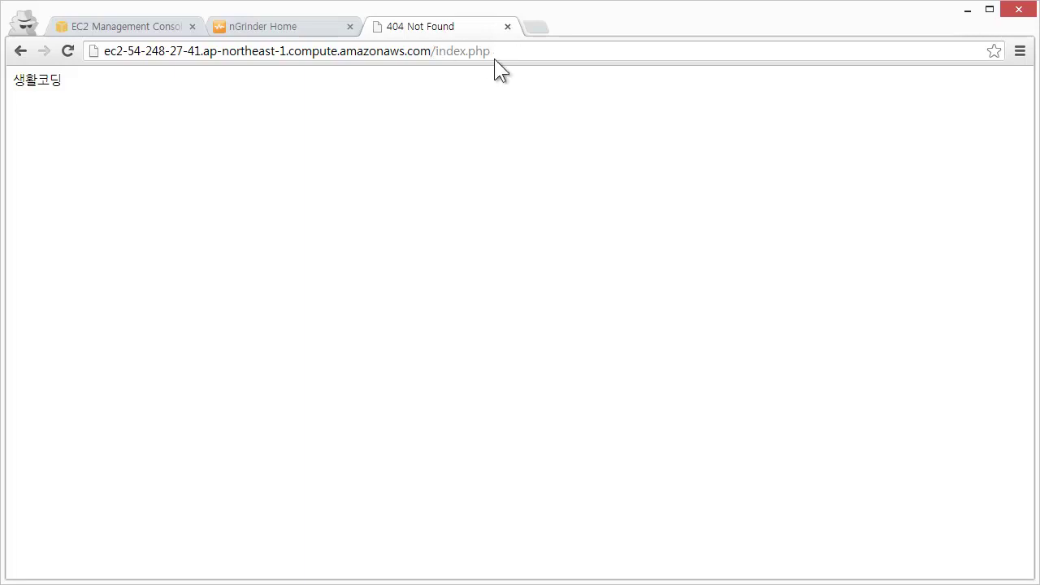
{"action": "left_click_drag", "start_coordinate": [432, 51], "coordinate": [97, 43]}
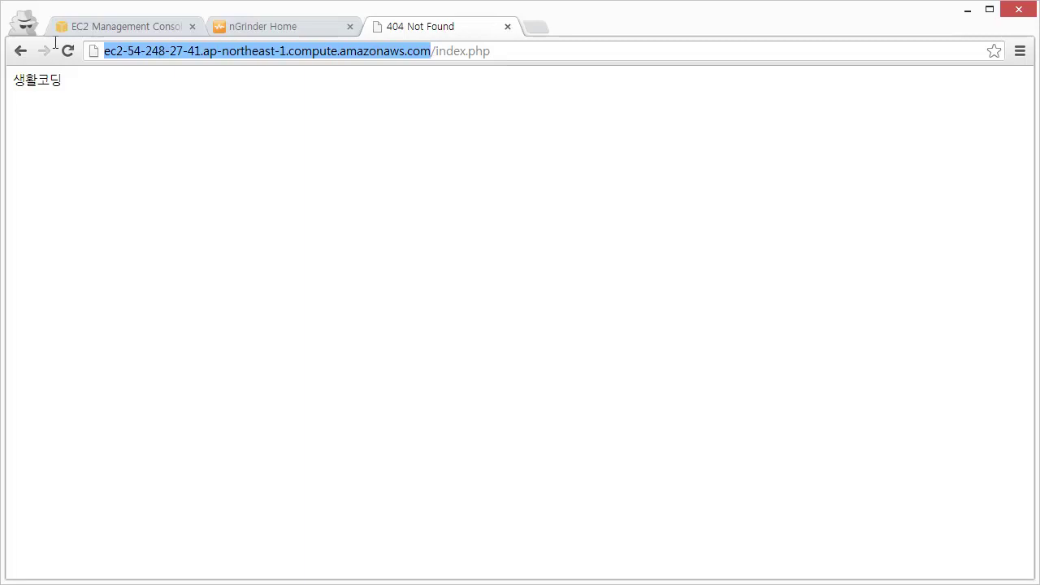
{"action": "left_click", "coordinate": [479, 134]}
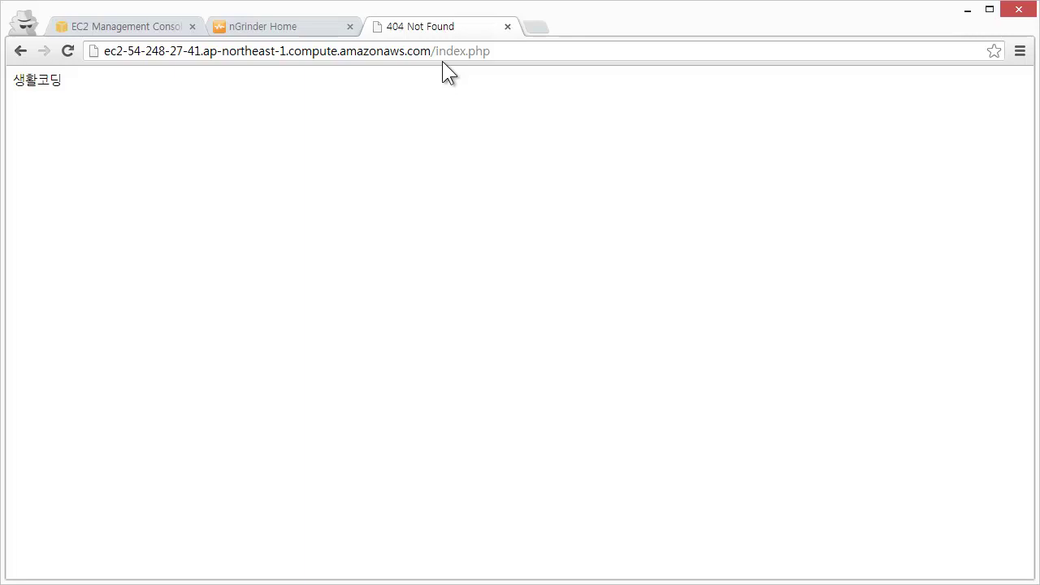
{"action": "left_click", "coordinate": [496, 51]}
{"action": "left_click", "coordinate": [507, 61]}
{"action": "key", "text": "alt+Tab"}
{"action": "key", "text": "Up"}
{"action": "key", "text": "Return"}
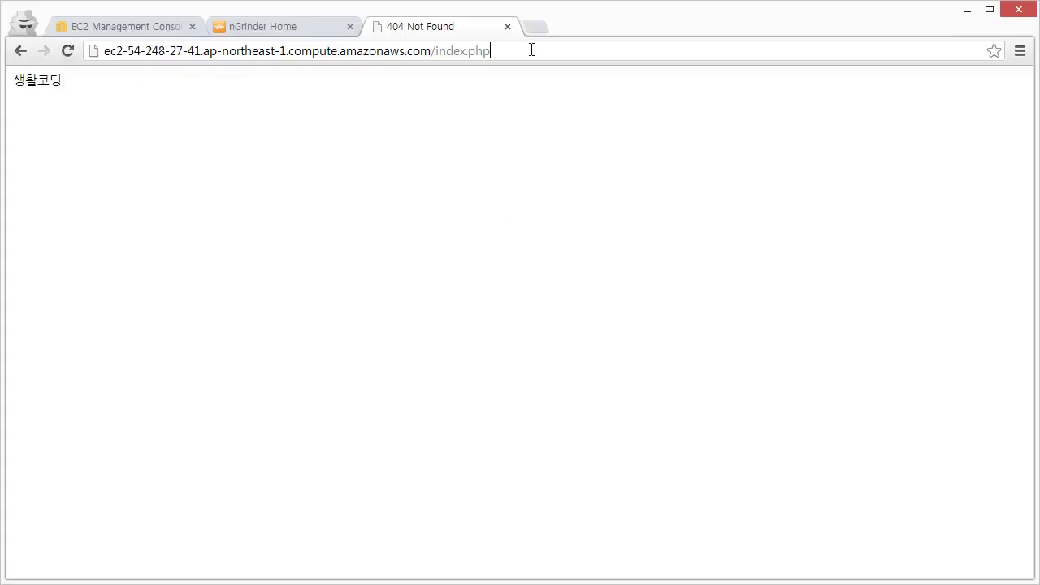
- Copy the full URL of the target index.php page and start a Quick Start test for it in nGrinder
{"action": "key", "text": "ctrl+a"}
{"action": "key", "text": "ctrl+c"}
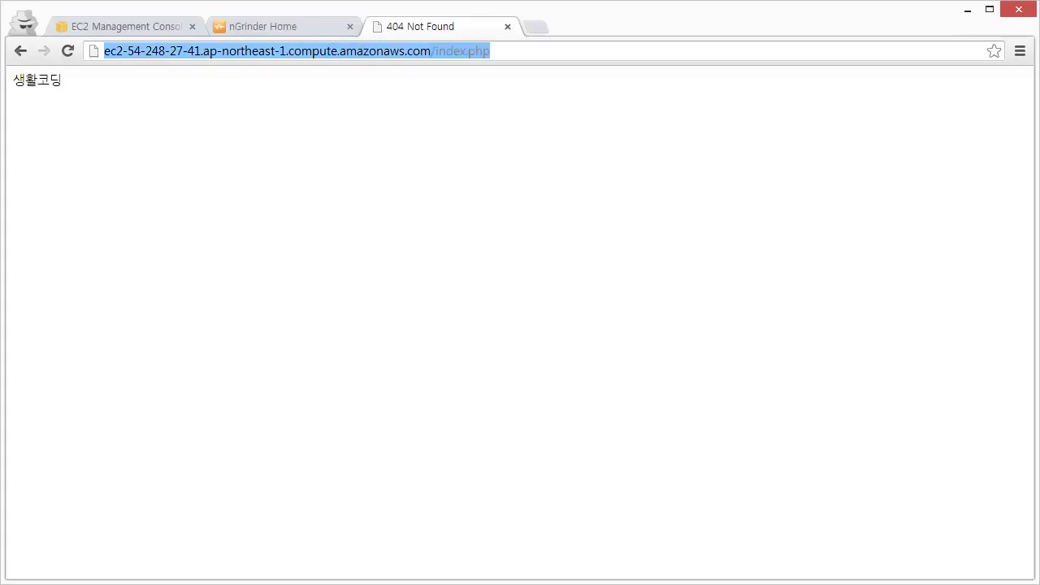
{"action": "left_click", "coordinate": [259, 27]}
{"action": "left_click", "coordinate": [332, 155]}
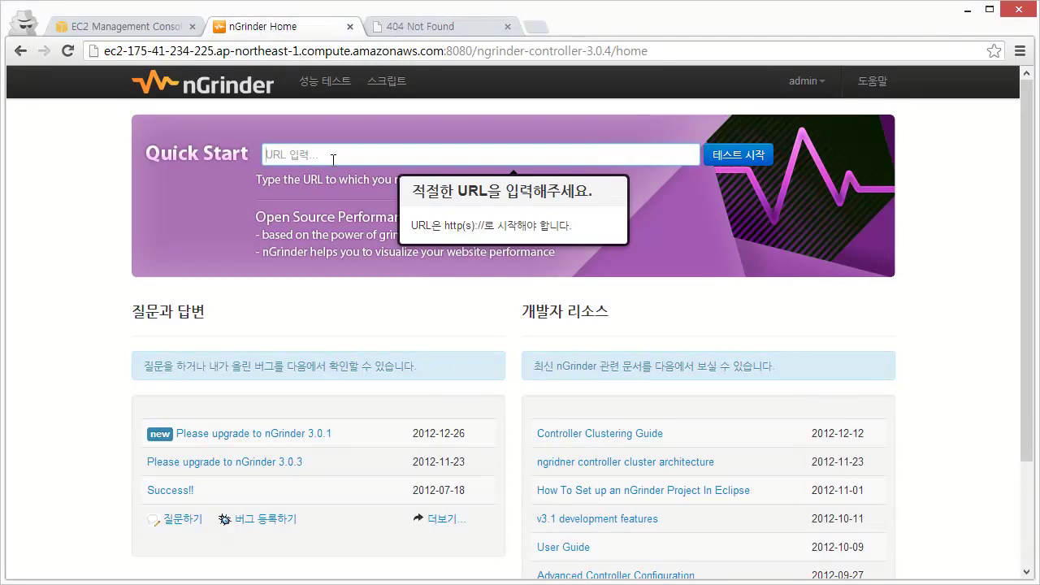
{"action": "key", "text": "ctrl+v"}
{"action": "left_click", "coordinate": [741, 163]}
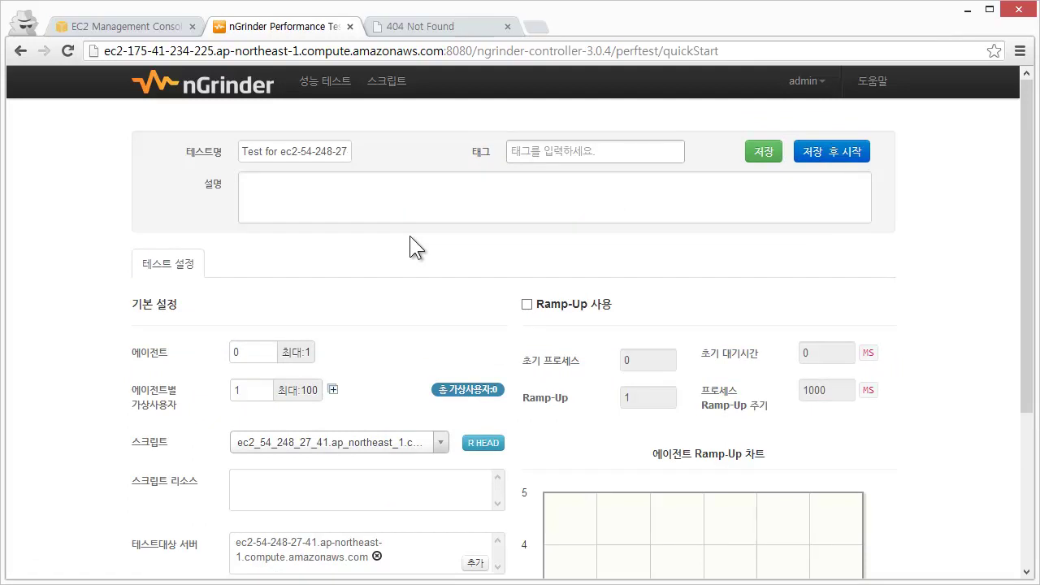
- Set the agent count to 1 and the virtual users per agent to 10
{"action": "scroll", "coordinate": [406, 248], "scroll_direction": "down", "scroll_amount": 3}
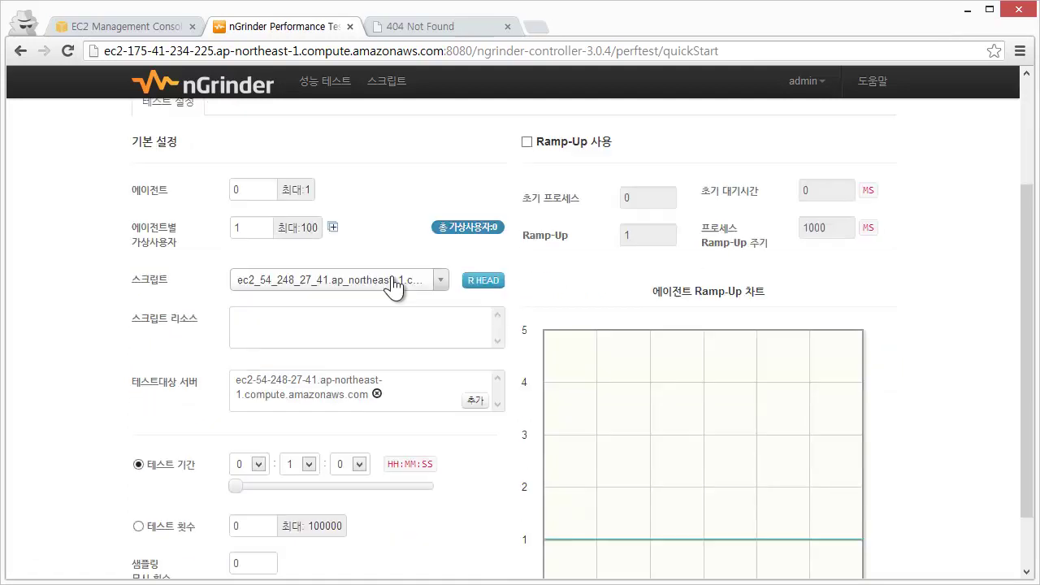
{"action": "scroll", "coordinate": [569, 341], "scroll_direction": "up", "scroll_amount": 3}
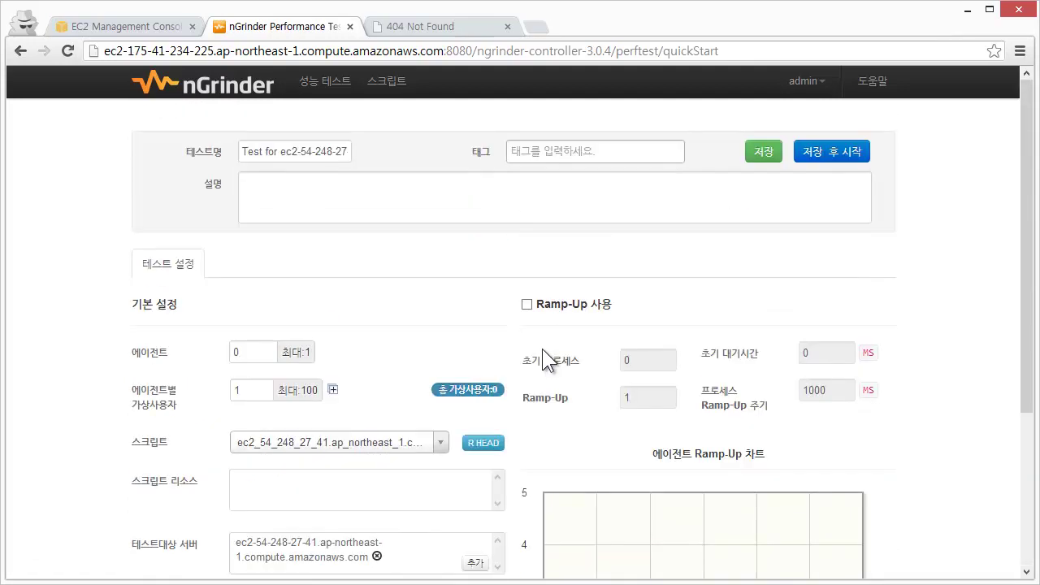
{"action": "left_click", "coordinate": [244, 352]}
{"action": "left_click", "coordinate": [439, 289]}
{"action": "left_click_drag", "start_coordinate": [248, 352], "coordinate": [127, 357]}
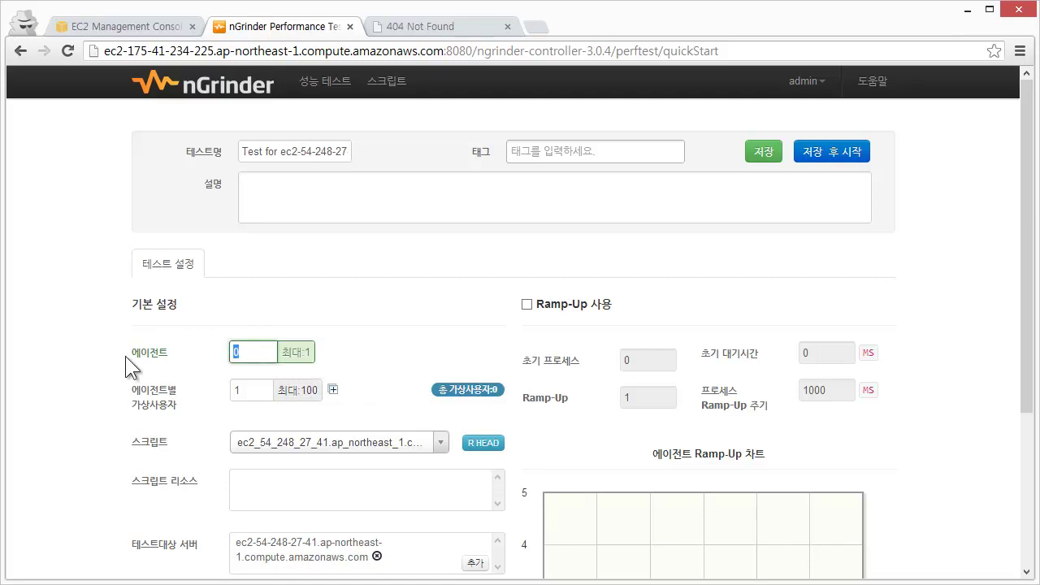
{"action": "type", "text": "1"}
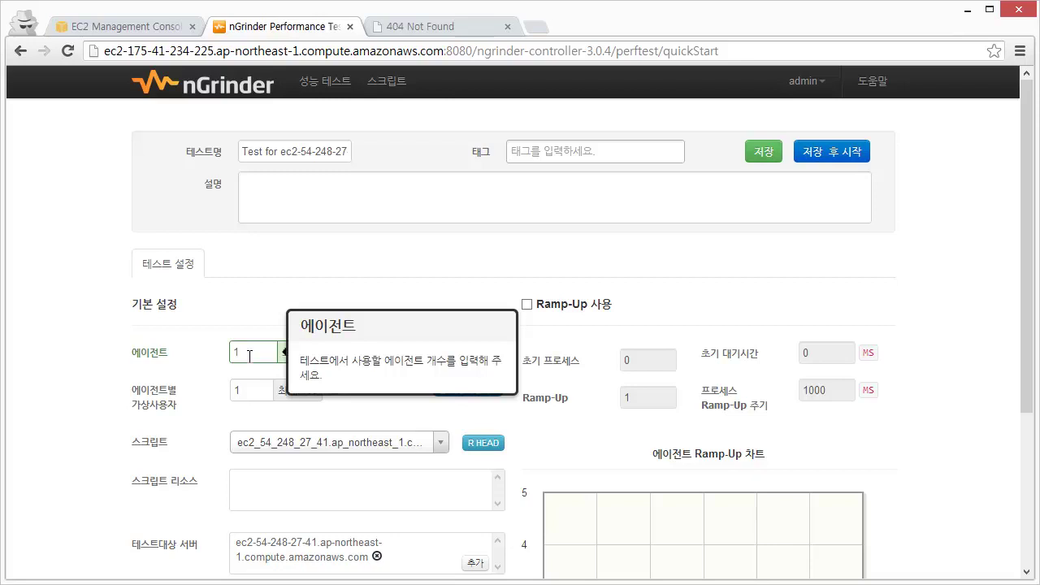
{"action": "left_click", "coordinate": [254, 390]}
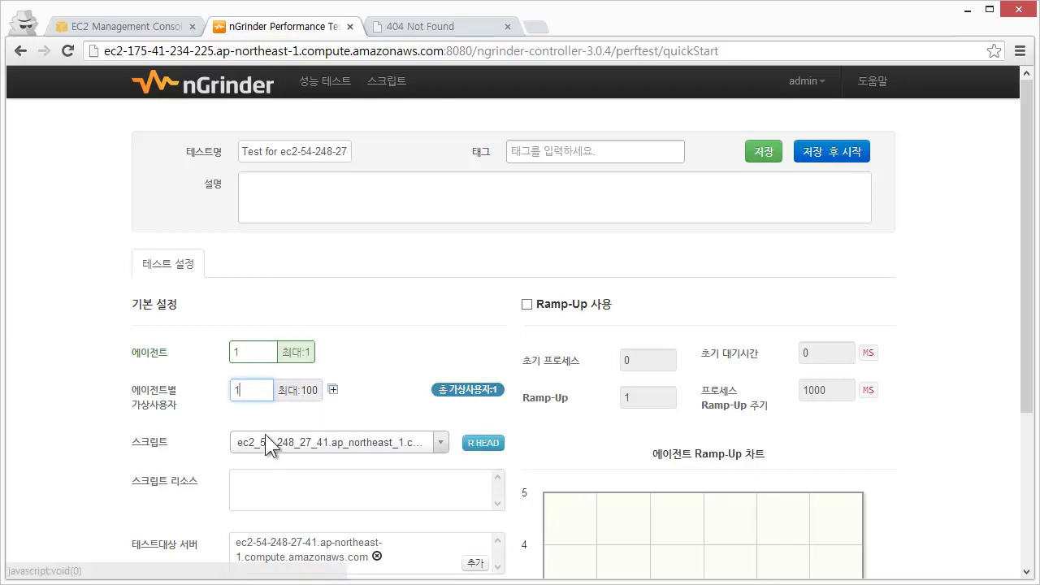
{"action": "mouse_move", "coordinate": [248, 390]}
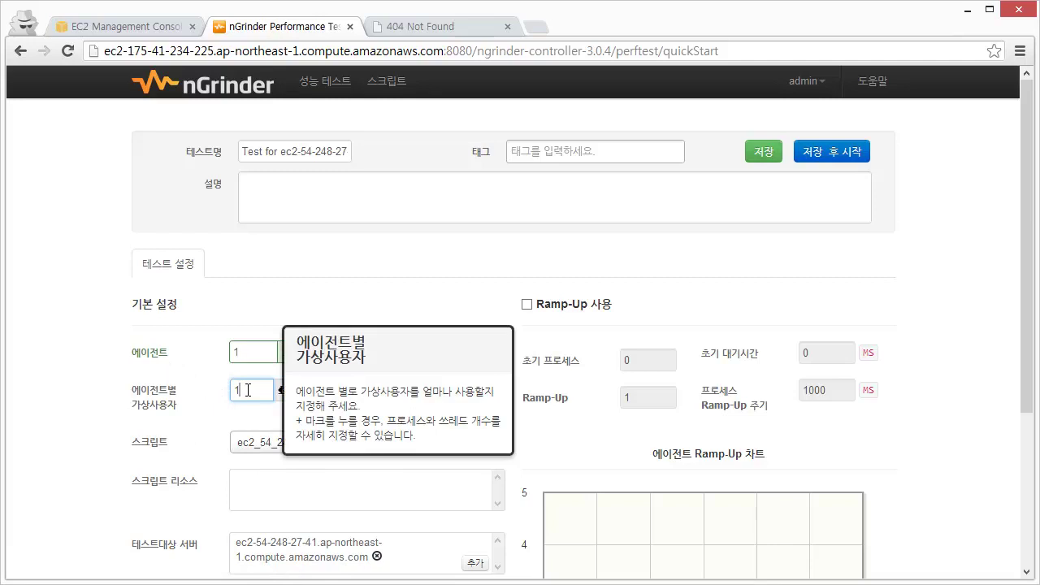
{"action": "type", "text": "0"}
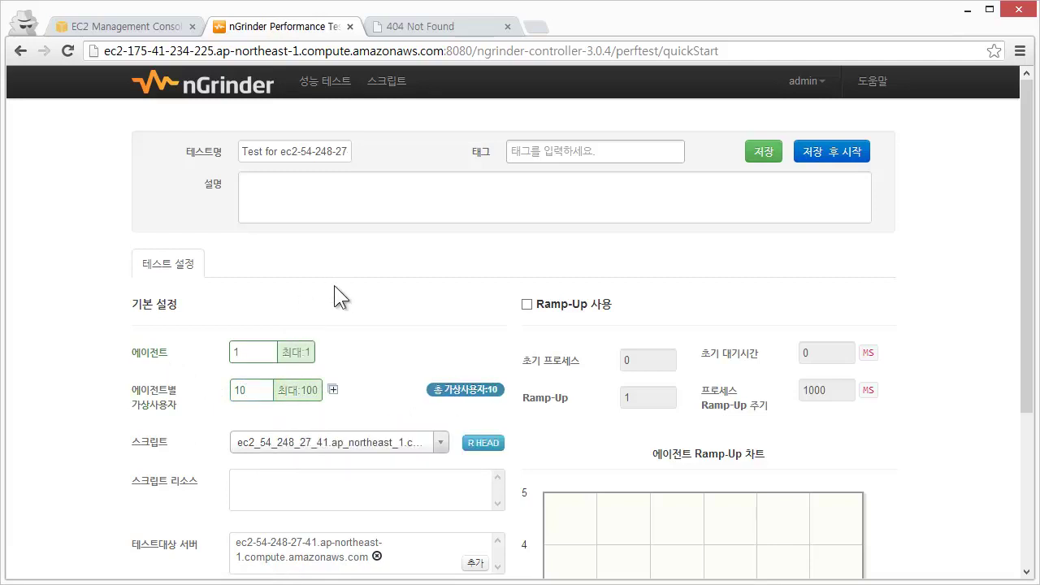
- Try an agent count of 10 and return it to 1
{"action": "double_click", "coordinate": [242, 351]}
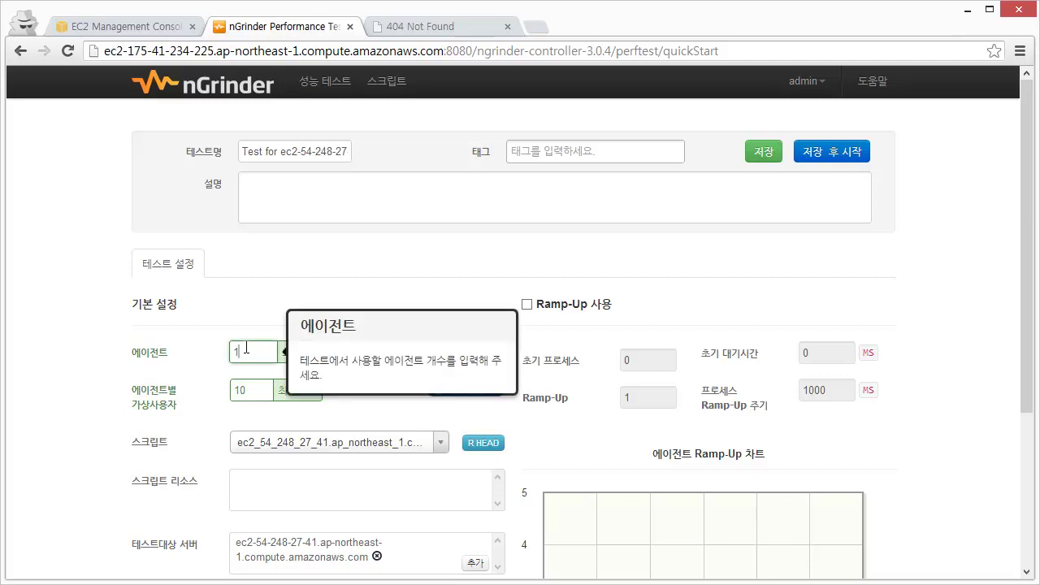
{"action": "type", "text": "10"}
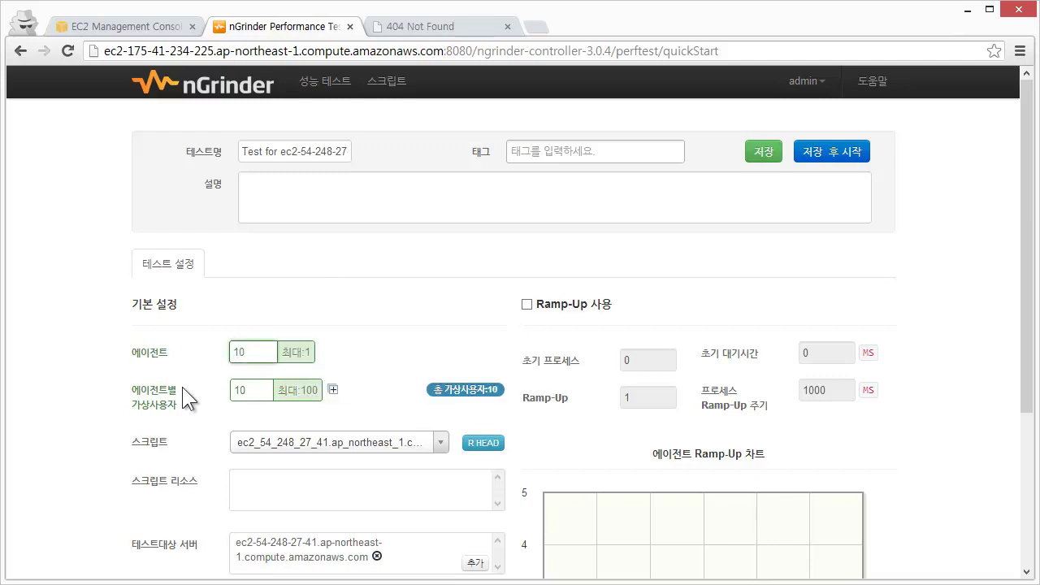
{"action": "left_click", "coordinate": [241, 391]}
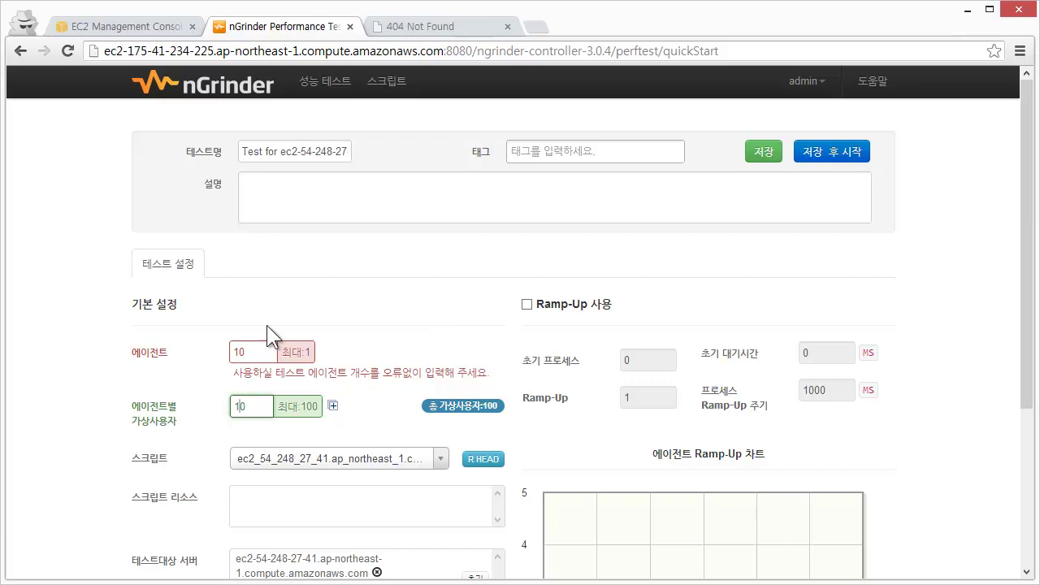
{"action": "left_click", "coordinate": [260, 349]}
{"action": "key", "text": "BackSpace"}
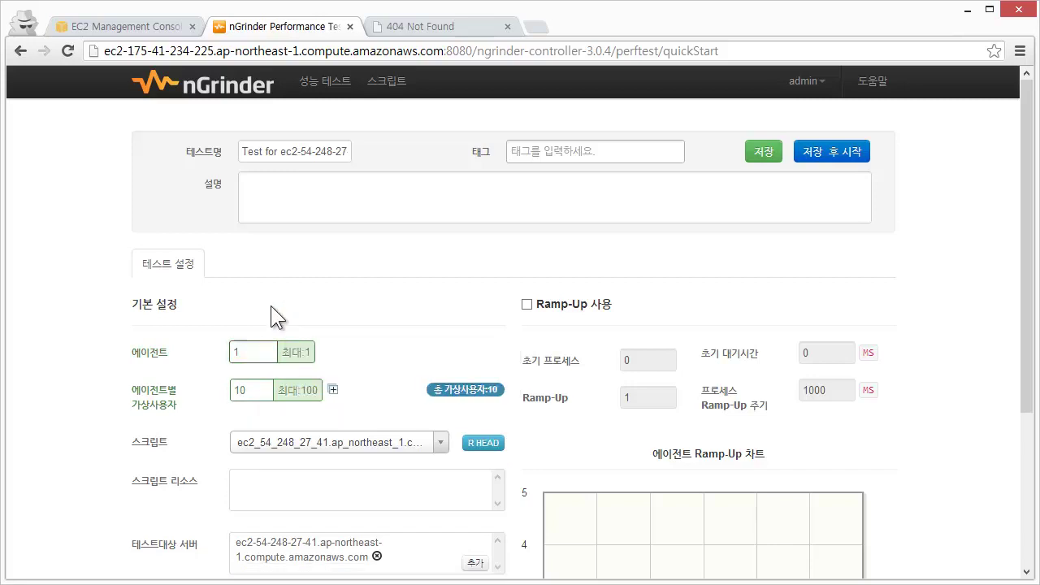
- Expand the virtual user details and set them to 1 process with 10 threads
{"action": "left_click", "coordinate": [334, 391]}
{"action": "left_click", "coordinate": [286, 415]}
{"action": "key", "text": "BackSpace"}
{"action": "type", "text": "2"}
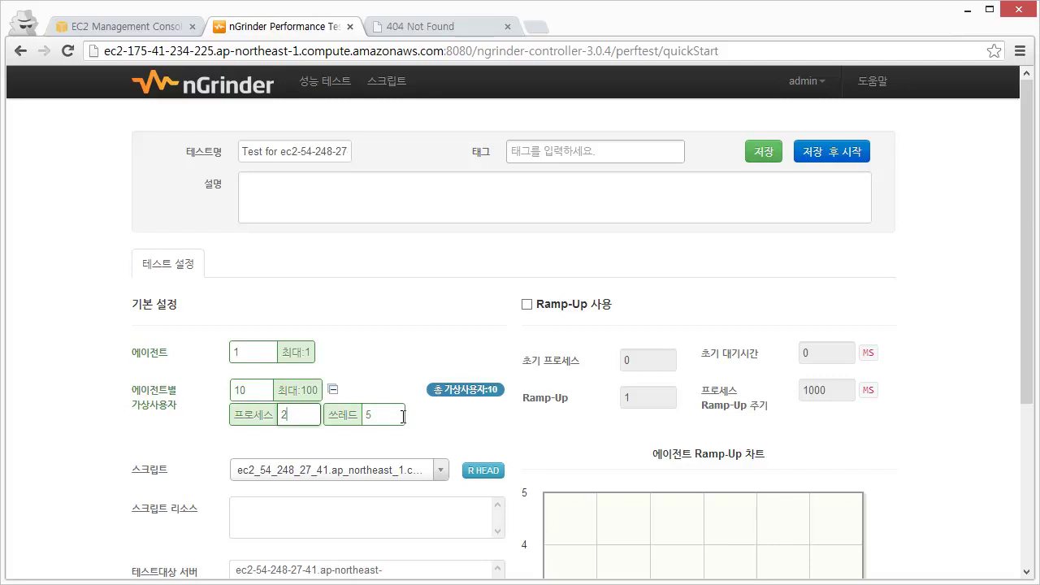
{"action": "mouse_move", "coordinate": [255, 384]}
{"action": "key", "text": "Tab"}
{"action": "type", "text": "10"}
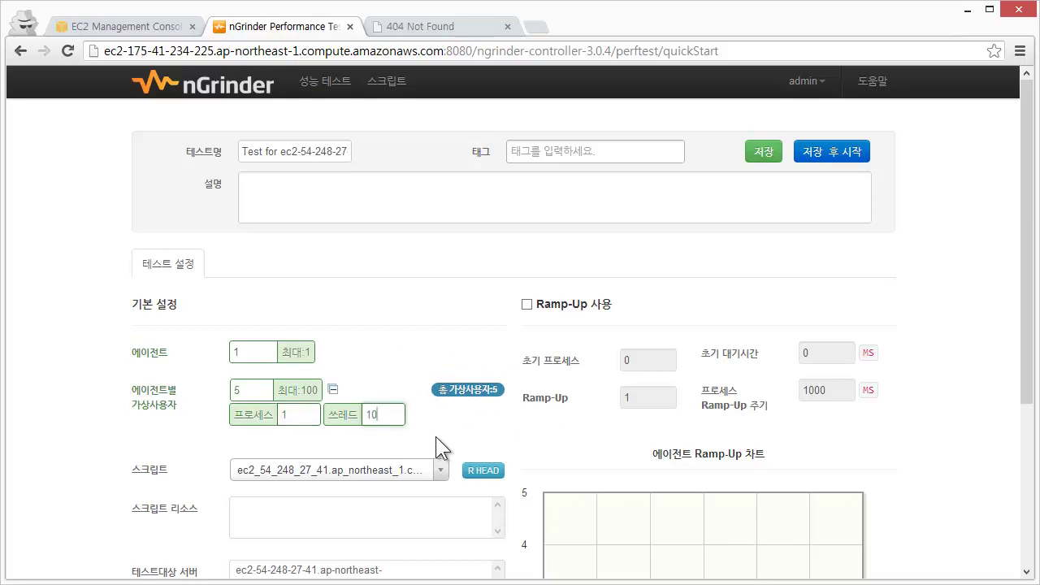
{"action": "left_click", "coordinate": [444, 353]}
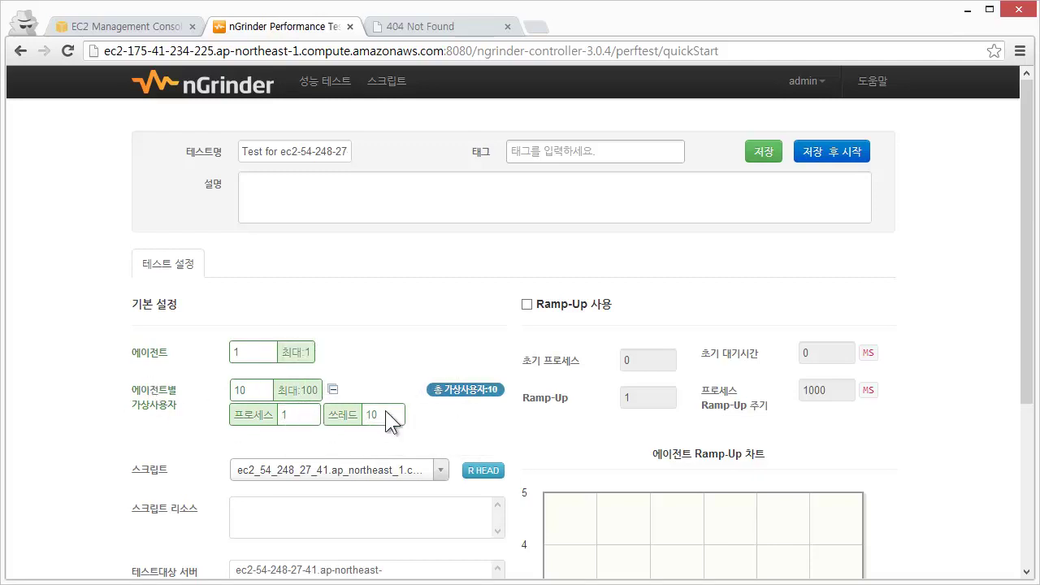
{"action": "left_click", "coordinate": [308, 414]}
{"action": "left_click", "coordinate": [401, 423]}
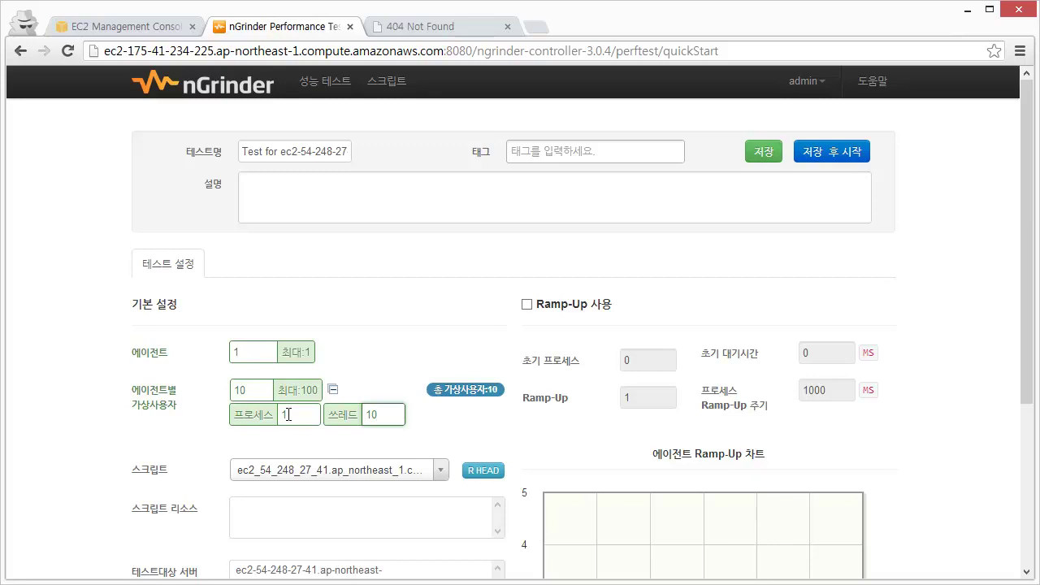
- Change the virtual users per agent to 5 processes with 2 threads
{"action": "scroll", "coordinate": [436, 431], "scroll_direction": "down", "scroll_amount": 3}
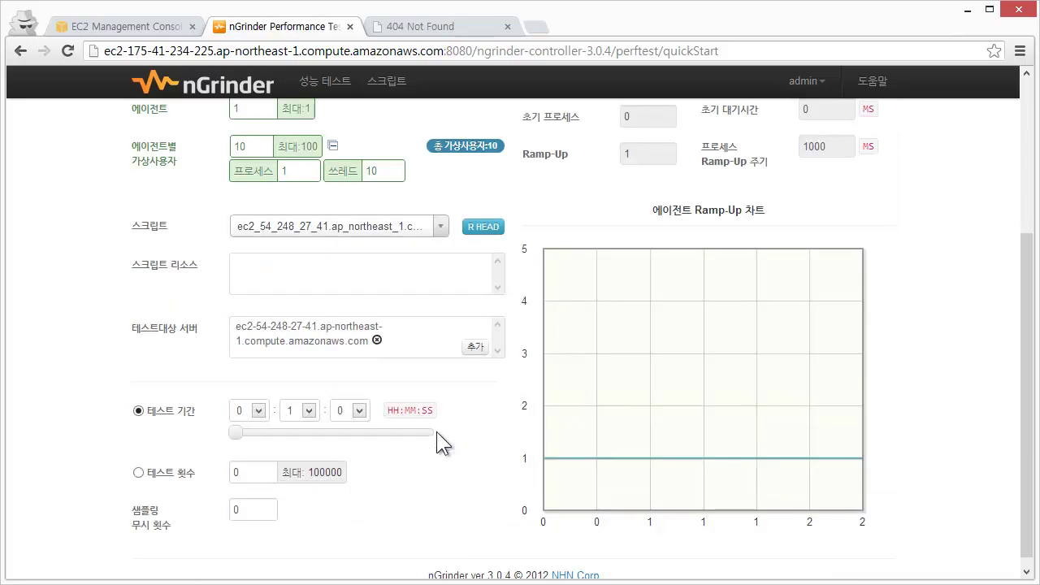
{"action": "scroll", "coordinate": [437, 431], "scroll_direction": "up", "scroll_amount": 2}
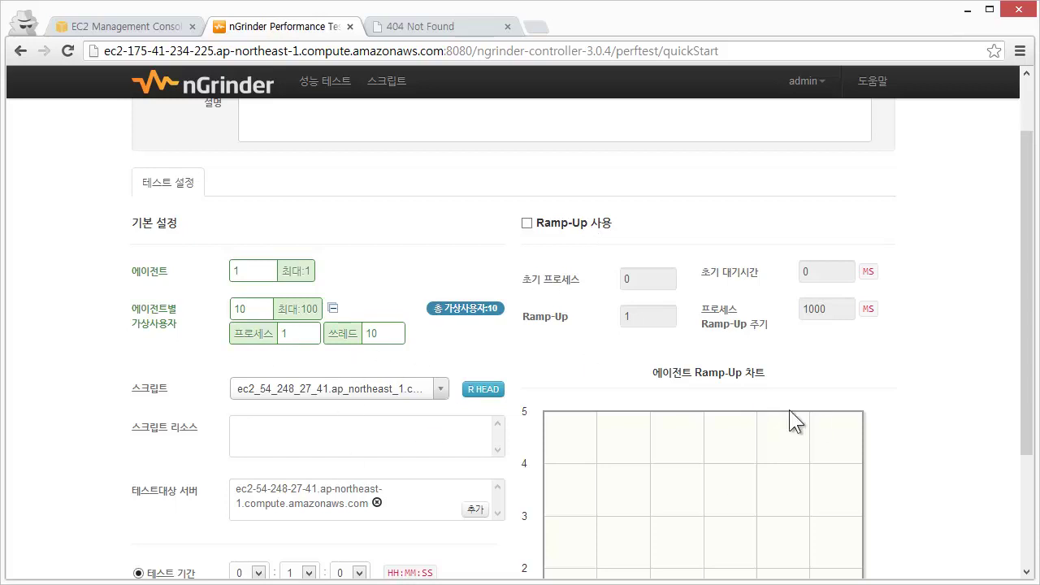
{"action": "double_click", "coordinate": [297, 334]}
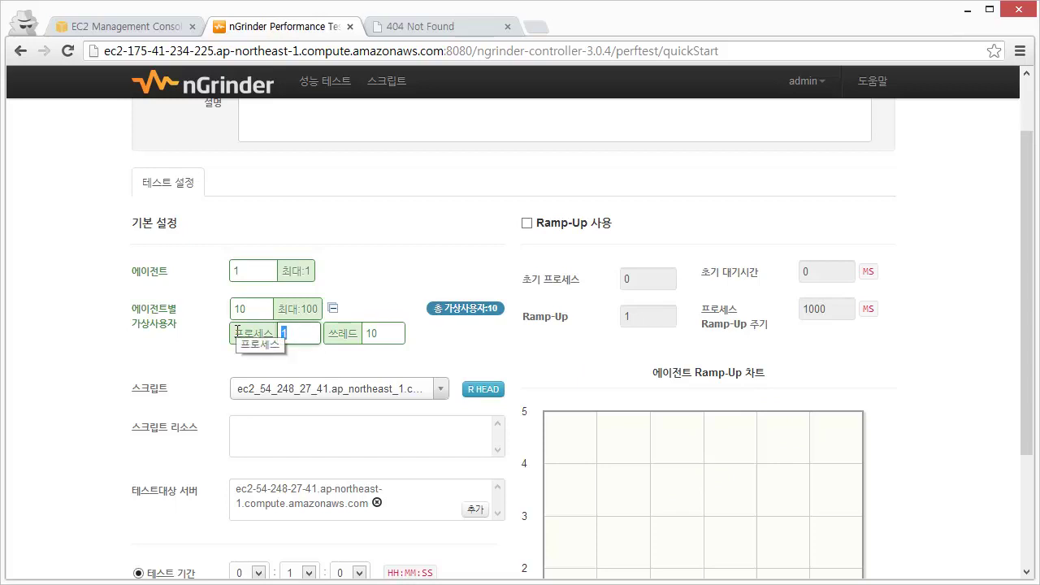
{"action": "left_click", "coordinate": [284, 353]}
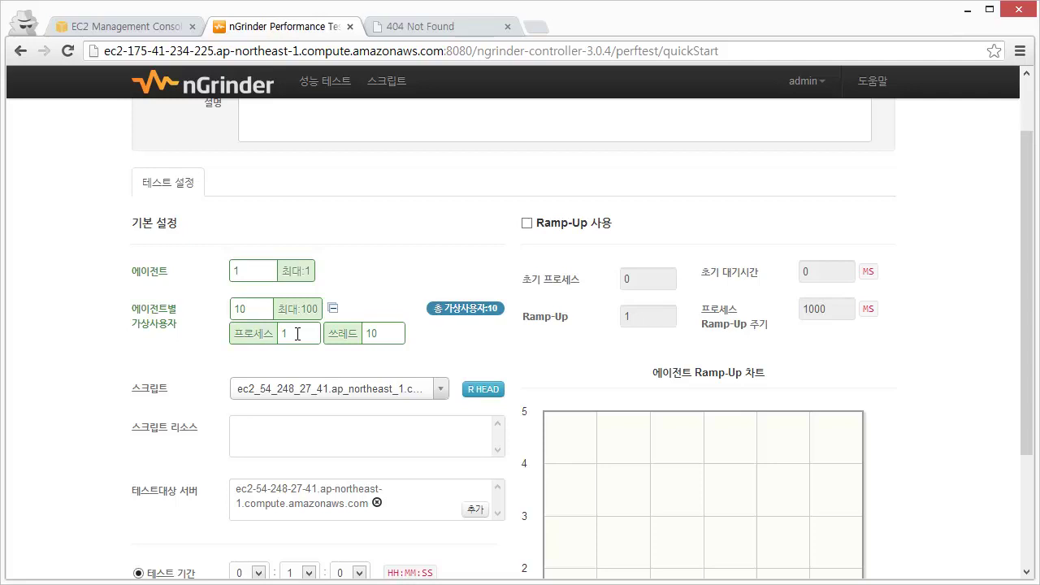
{"action": "scroll", "coordinate": [404, 350], "scroll_direction": "down", "scroll_amount": 1}
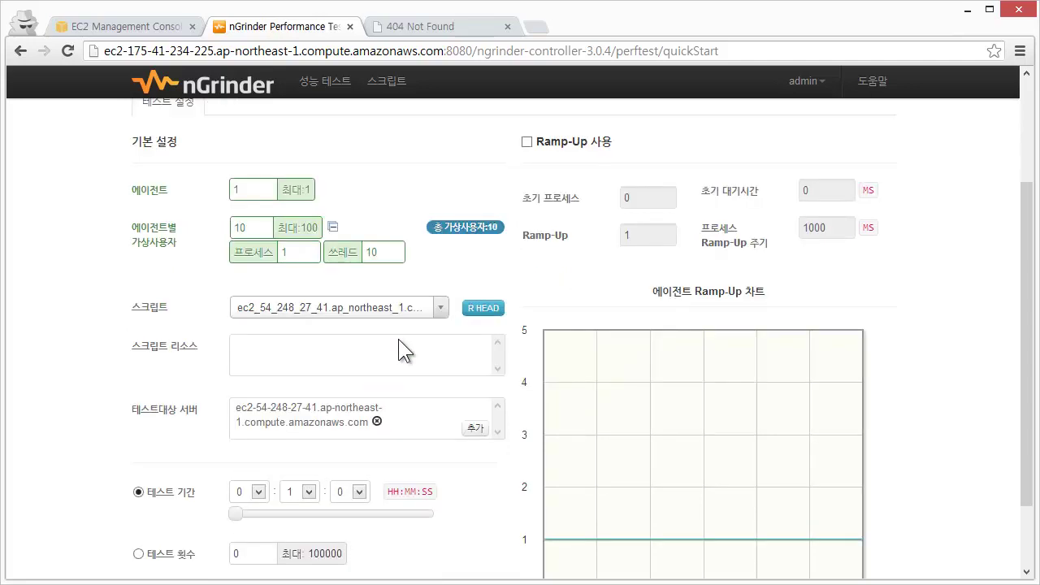
{"action": "left_click", "coordinate": [293, 252]}
{"action": "key", "text": "ctrl+a"}
{"action": "type", "text": "5"}
{"action": "key", "text": "Tab"}
{"action": "type", "text": "2"}
{"action": "left_click", "coordinate": [202, 257]}
- Open the HEAD revision of the test's script and examine its HTTP request and the status code check
{"action": "scroll", "coordinate": [412, 276], "scroll_direction": "down", "scroll_amount": 1}
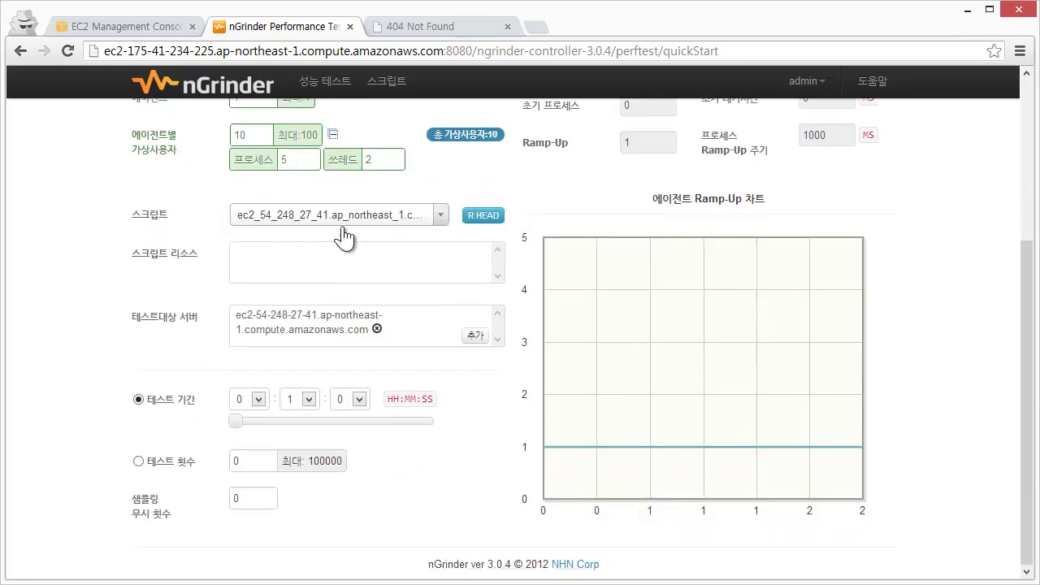
{"action": "left_click", "coordinate": [492, 216]}
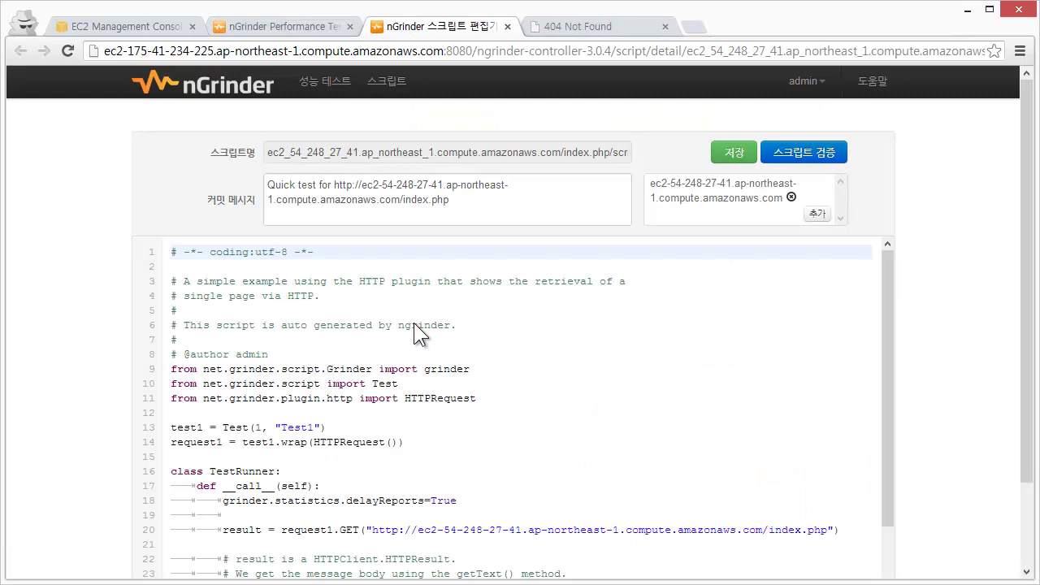
{"action": "scroll", "coordinate": [414, 329], "scroll_direction": "down", "scroll_amount": 2}
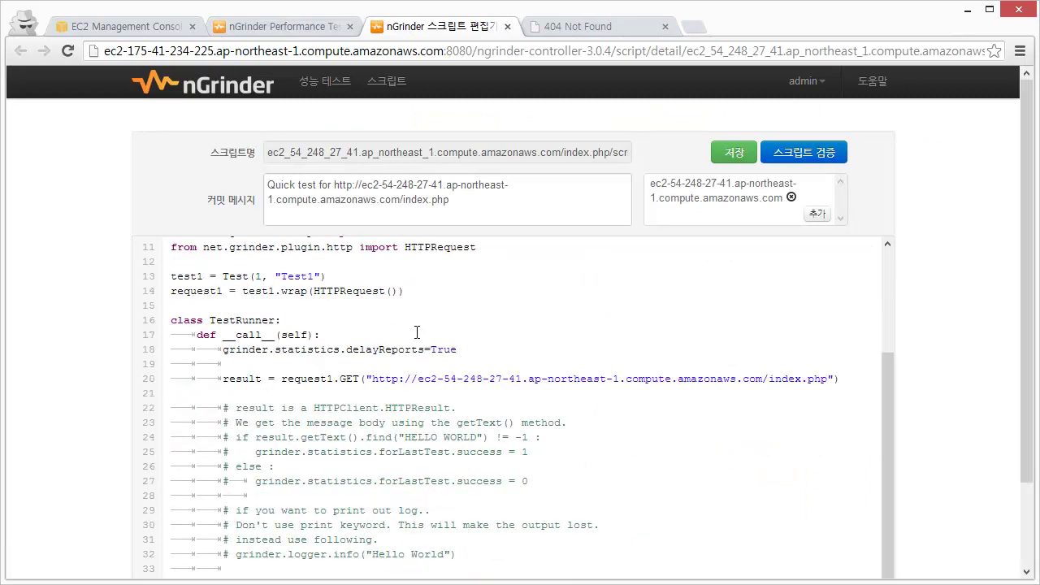
{"action": "scroll", "coordinate": [303, 323], "scroll_direction": "down", "scroll_amount": 1}
{"action": "scroll", "coordinate": [449, 448], "scroll_direction": "up", "scroll_amount": 2}
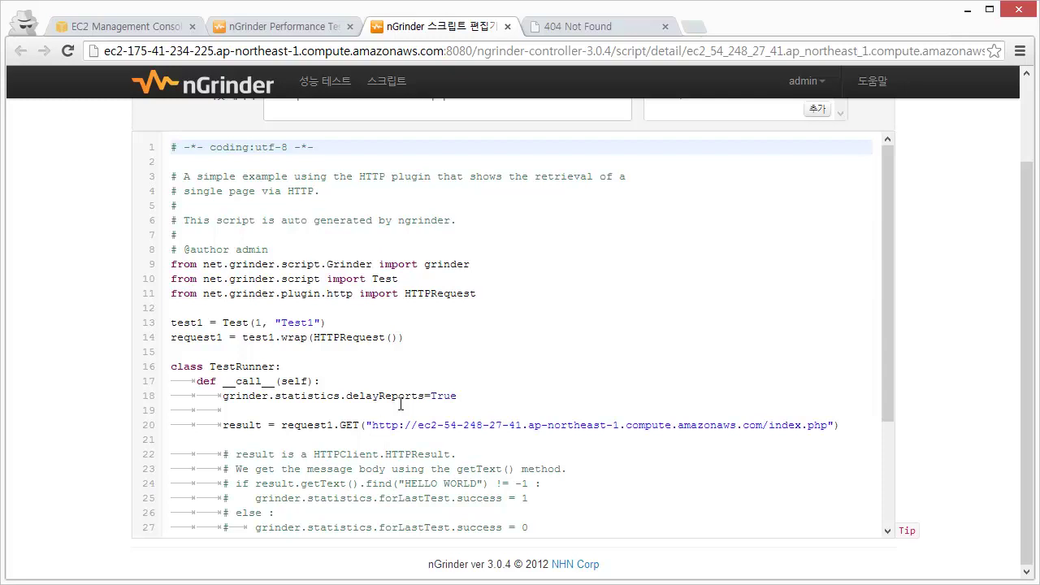
{"action": "scroll", "coordinate": [401, 404], "scroll_direction": "up", "scroll_amount": 2}
{"action": "scroll", "coordinate": [400, 403], "scroll_direction": "down", "scroll_amount": 5}
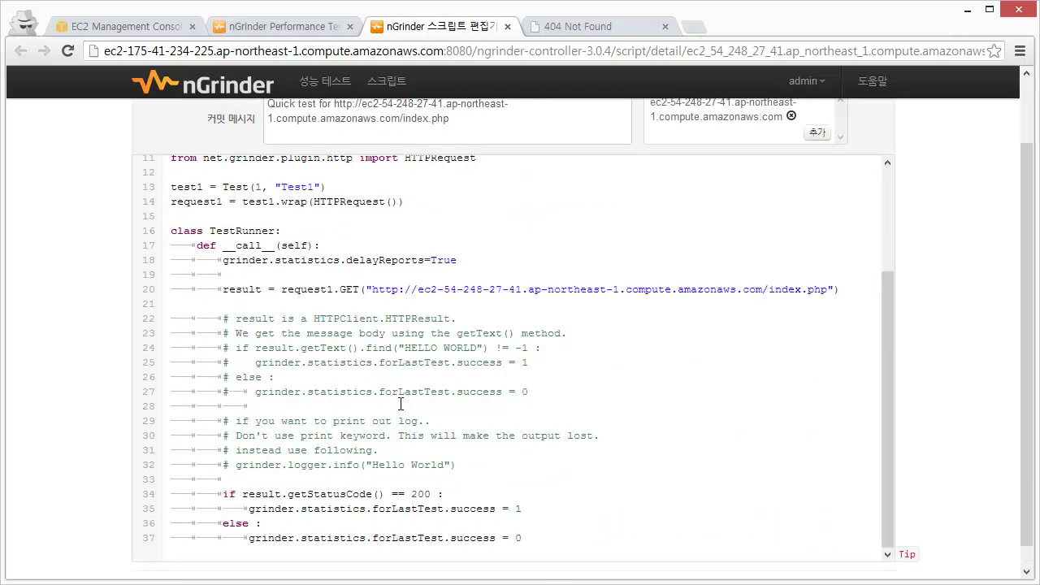
{"action": "scroll", "coordinate": [400, 404], "scroll_direction": "up", "scroll_amount": 4}
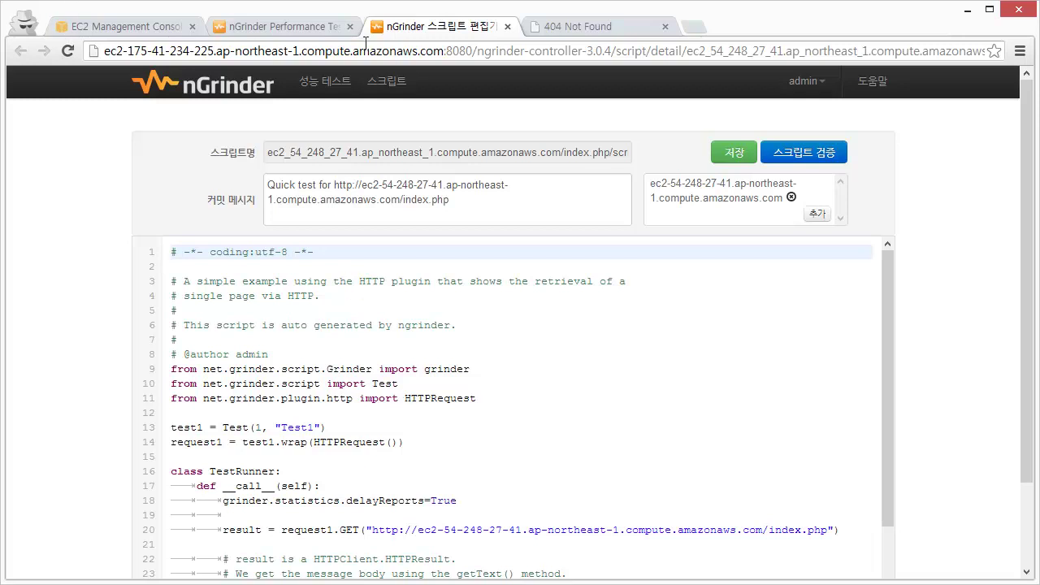
- Return to the performance test configuration and inspect the hour and minute choices for the test duration, keeping it at 0:1:0
{"action": "left_click", "coordinate": [325, 25]}
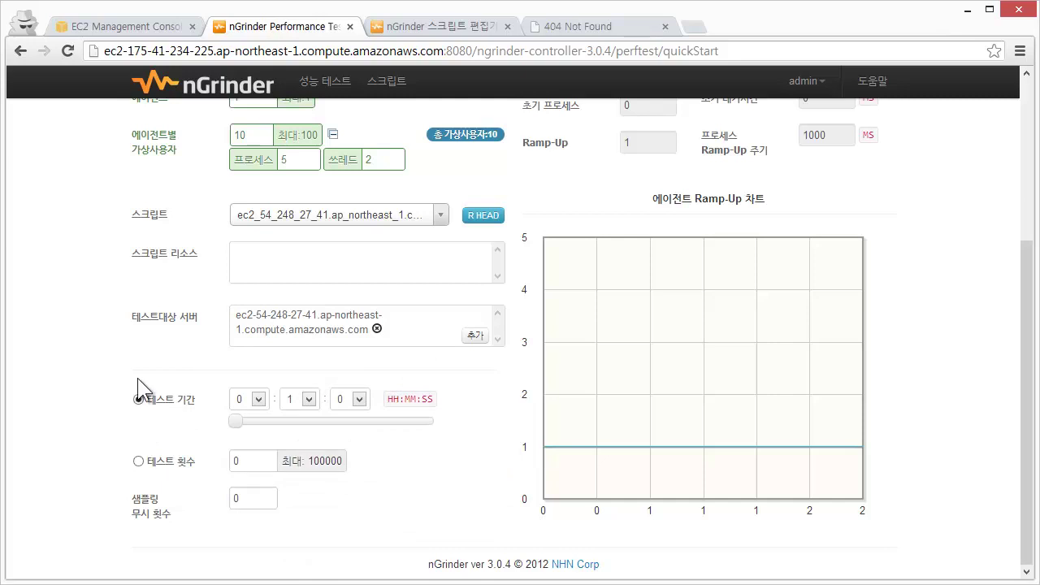
{"action": "left_click", "coordinate": [310, 399]}
{"action": "left_click", "coordinate": [310, 399]}
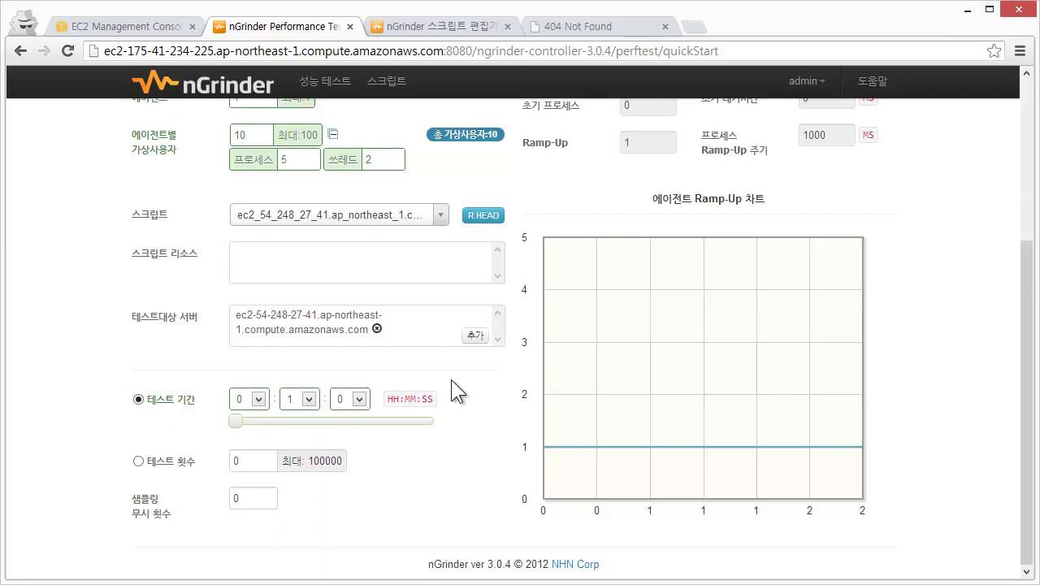
{"action": "left_click", "coordinate": [247, 400]}
{"action": "left_click", "coordinate": [245, 428]}
{"action": "left_click", "coordinate": [258, 400]}
{"action": "left_click", "coordinate": [246, 413]}
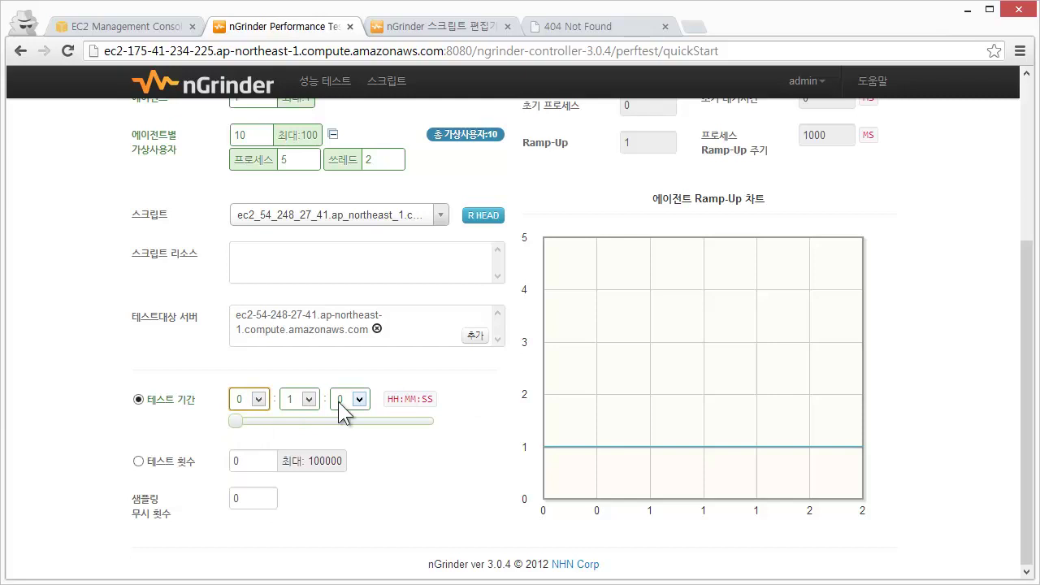
- Limit the test by run count (테스트 횟수) instead of duration and set the count to 10
{"action": "left_click", "coordinate": [161, 466]}
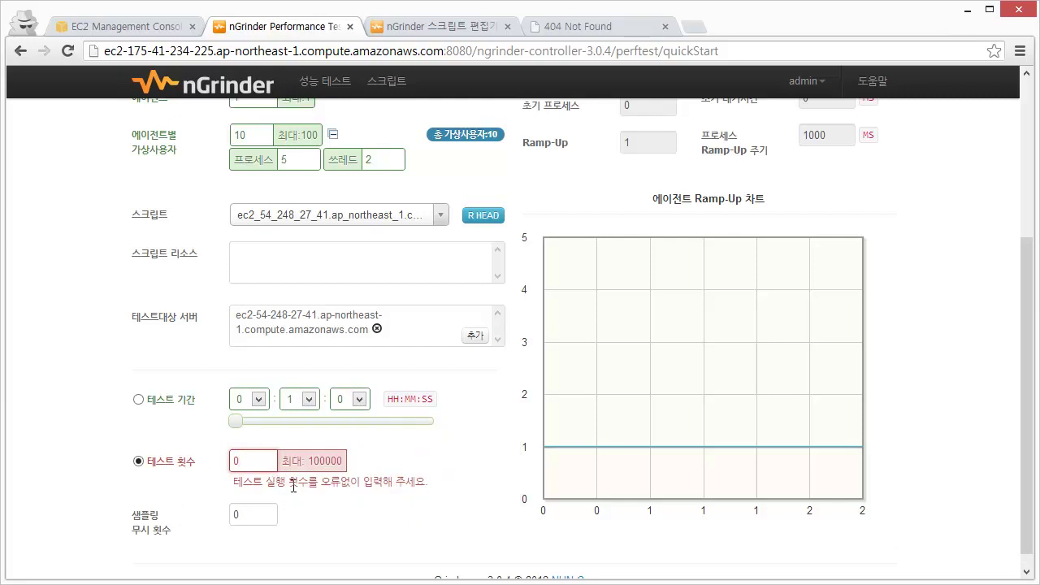
{"action": "key", "text": "BackSpace"}
{"action": "type", "text": "10"}
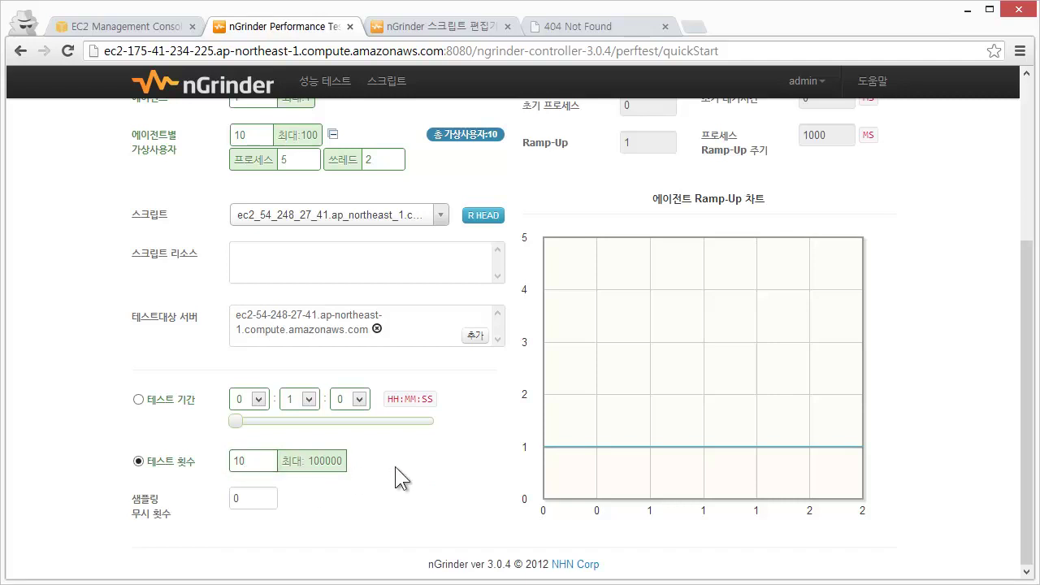
- Review the help descriptions of the run count and agent settings along with the virtual users per agent
{"action": "mouse_move", "coordinate": [266, 472]}
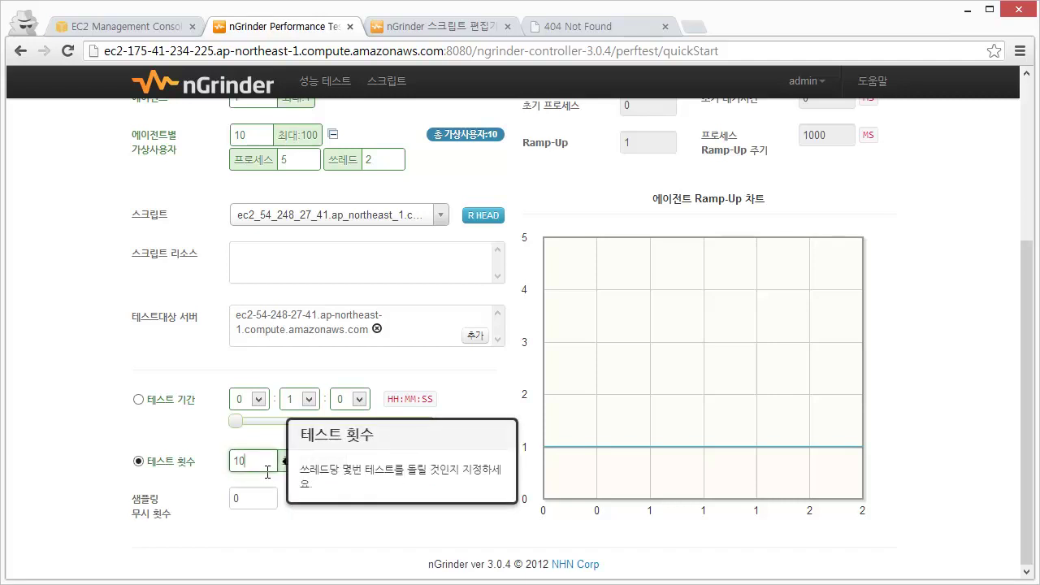
{"action": "scroll", "coordinate": [267, 285], "scroll_direction": "up", "scroll_amount": 1}
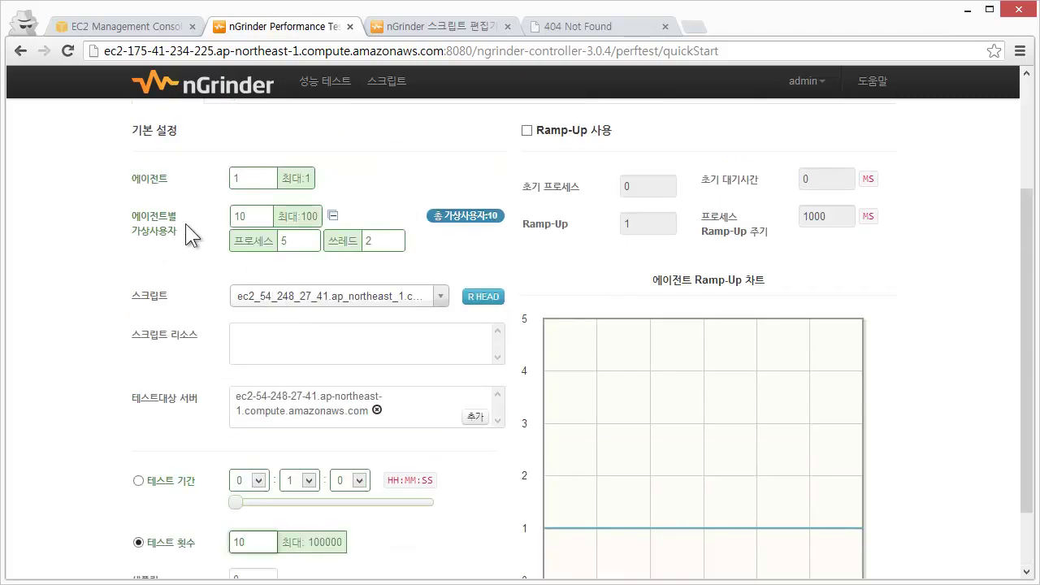
{"action": "mouse_move", "coordinate": [247, 221]}
{"action": "left_click", "coordinate": [266, 177]}
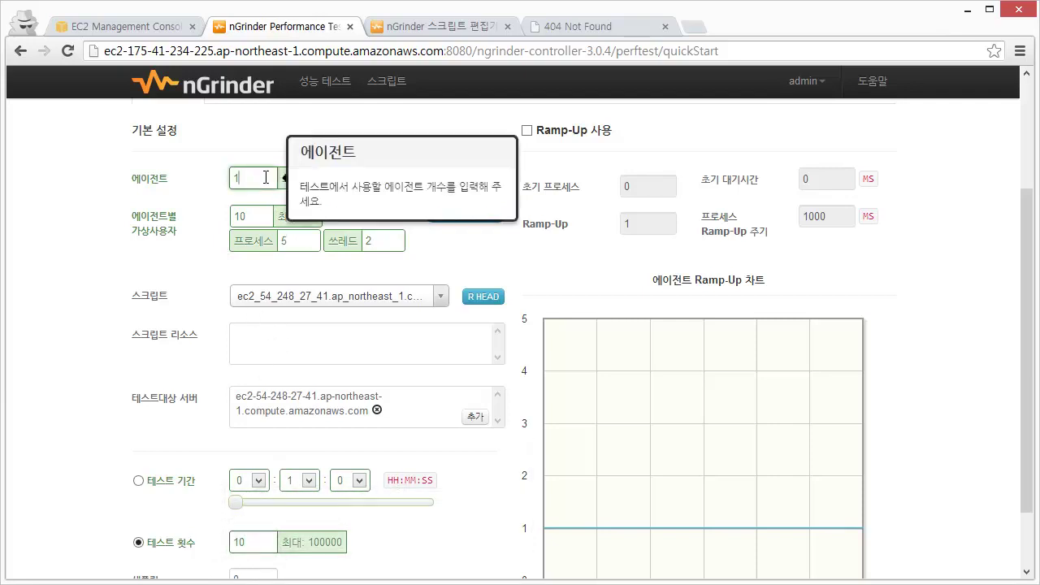